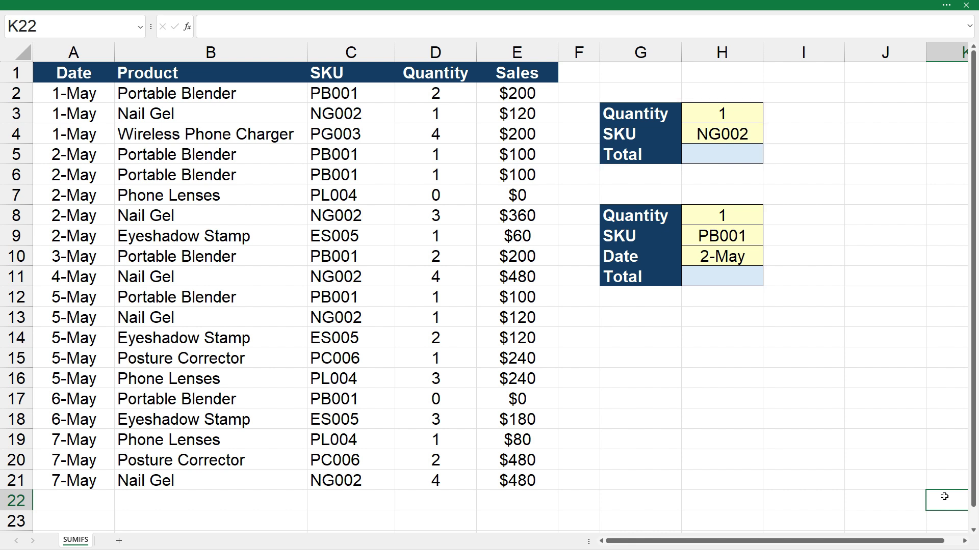
- Start a SUMIFS formula in H5 with sum range E2:E21 and first criterion D2:D21 matching the quantity in H3
{"action": "left_click", "coordinate": [719, 158]}
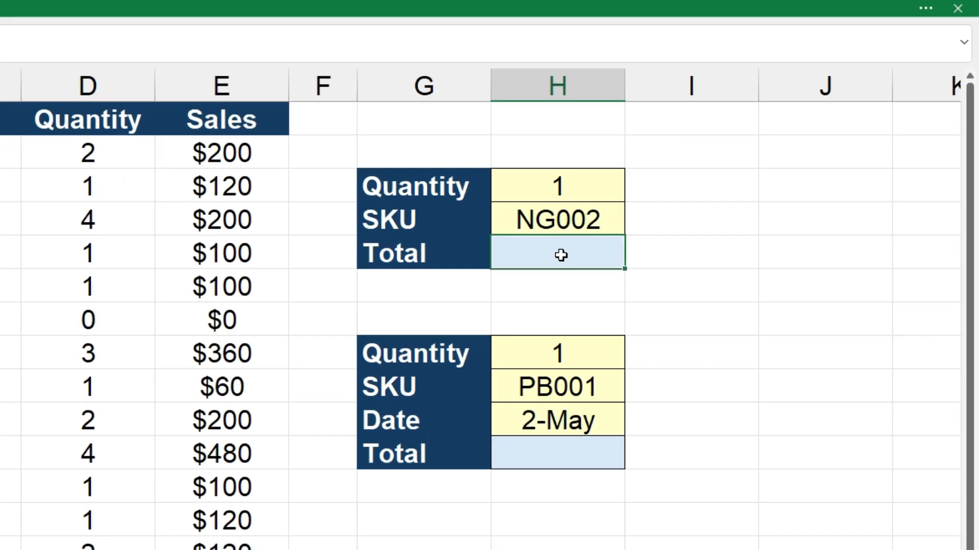
{"action": "type", "text": "=sumifs("}
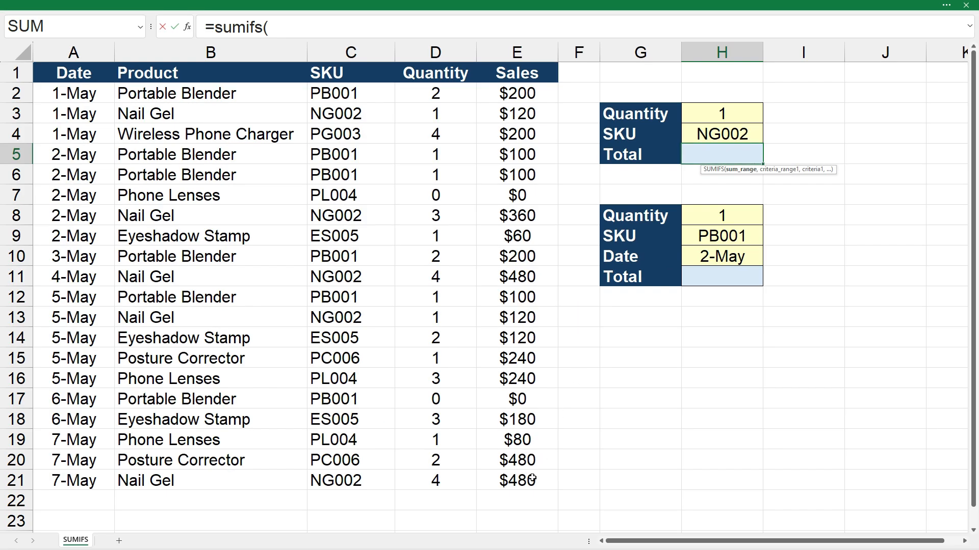
{"action": "left_click_drag", "start_coordinate": [532, 479], "coordinate": [505, 93]}
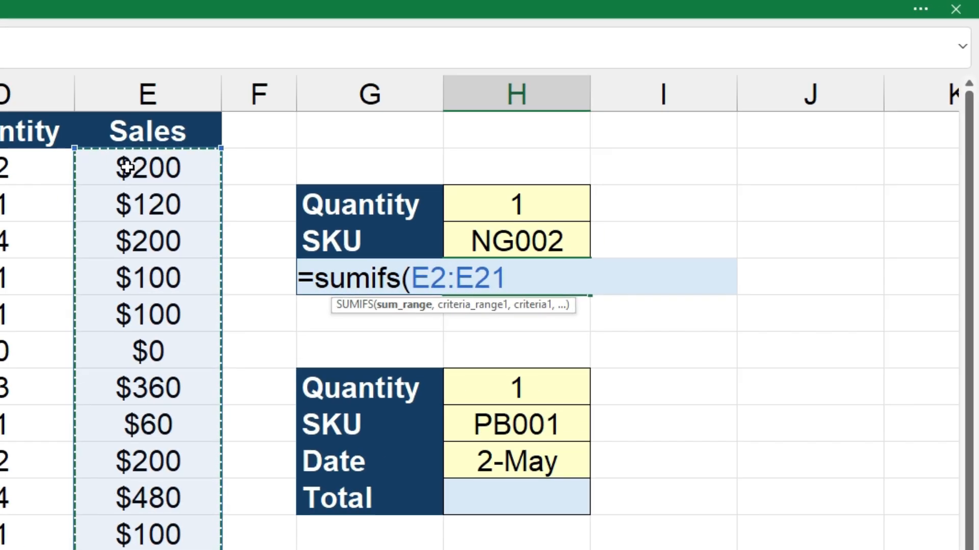
{"action": "type", "text": ","}
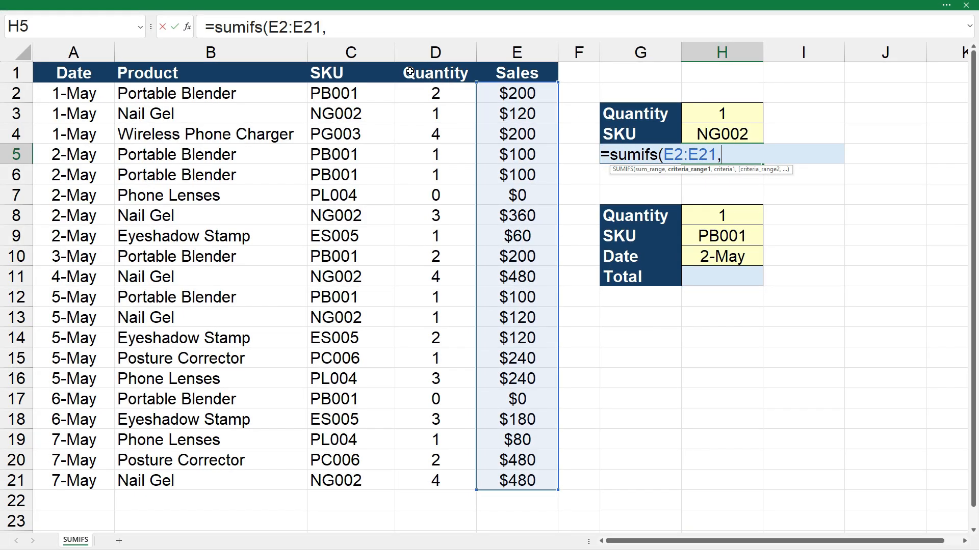
{"action": "left_click_drag", "start_coordinate": [432, 93], "coordinate": [416, 481]}
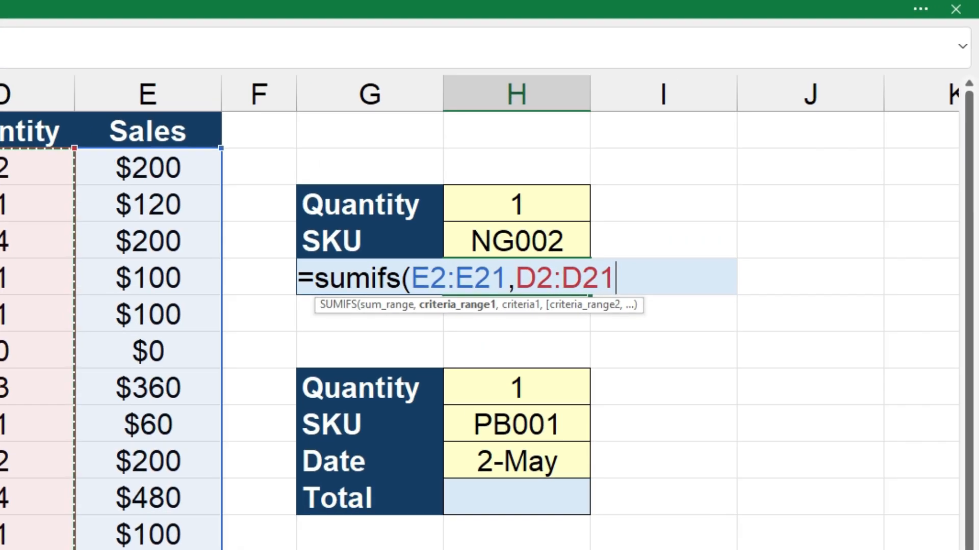
{"action": "type", "text": ","}
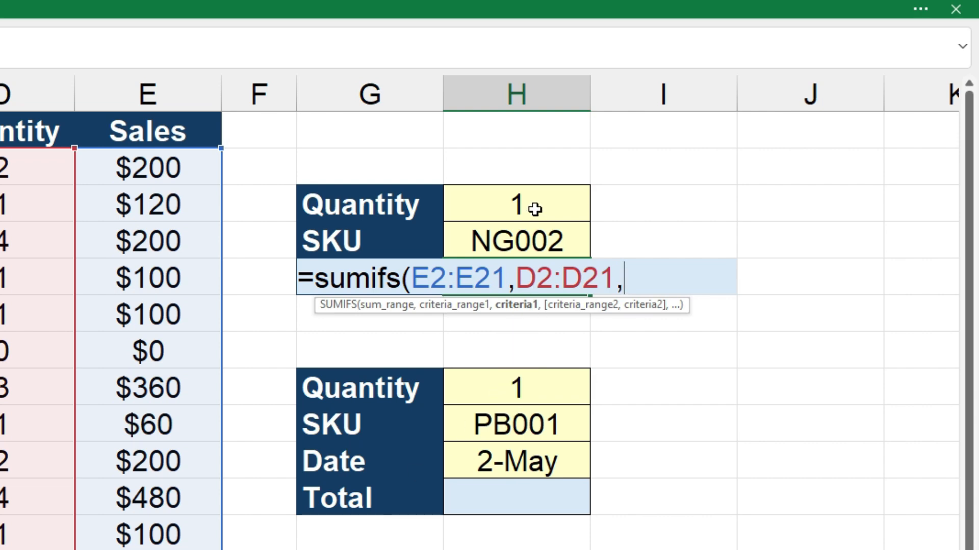
{"action": "left_click", "coordinate": [534, 210]}
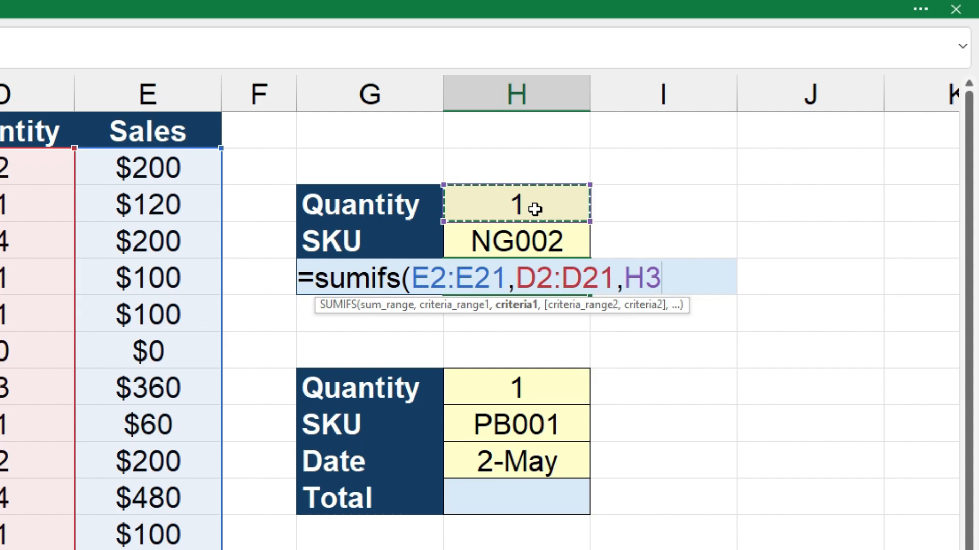
{"action": "type", "text": ","}
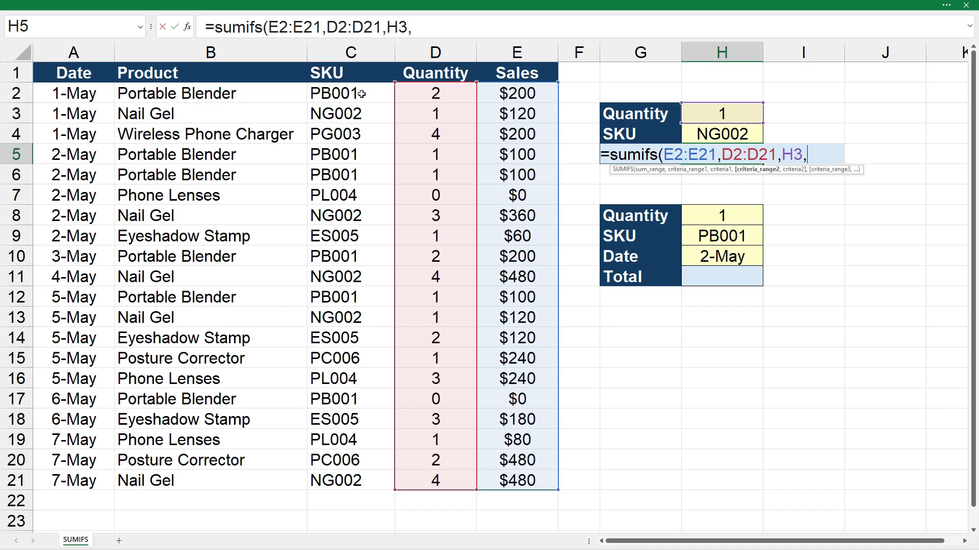
- Add the second criterion C2:C21 matching the SKU in H4 and complete the SUMIFS formula in H5
{"action": "left_click_drag", "start_coordinate": [350, 93], "coordinate": [342, 478]}
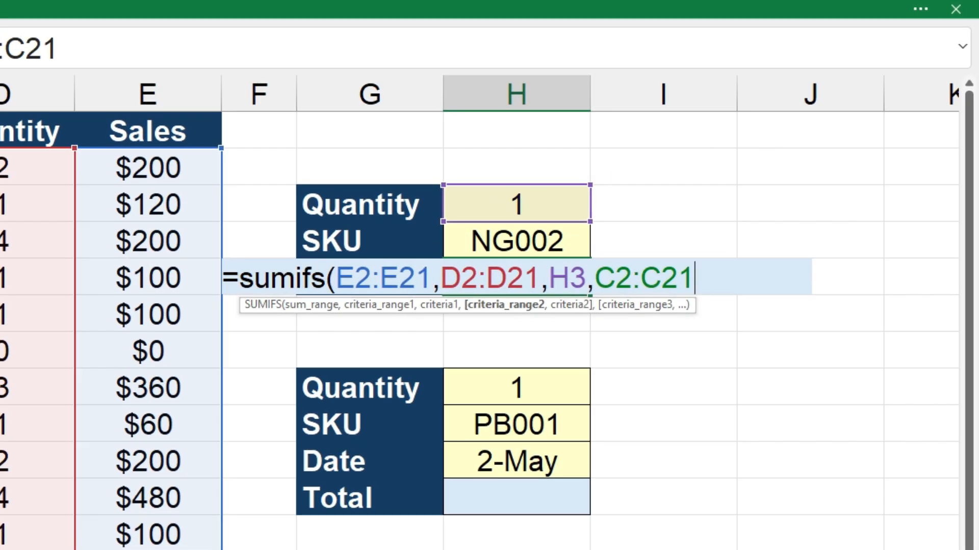
{"action": "type", "text": ","}
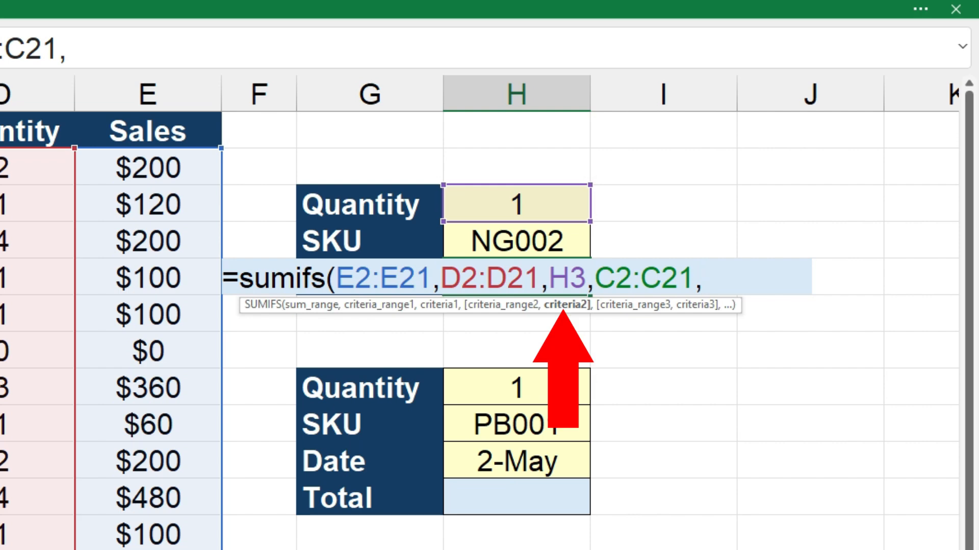
{"action": "left_click", "coordinate": [532, 242]}
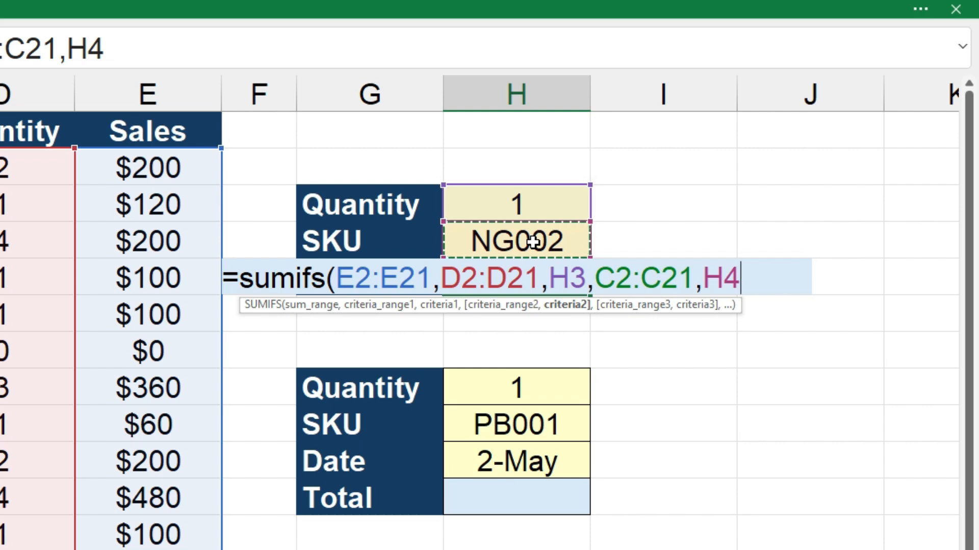
{"action": "type", "text": ")"}
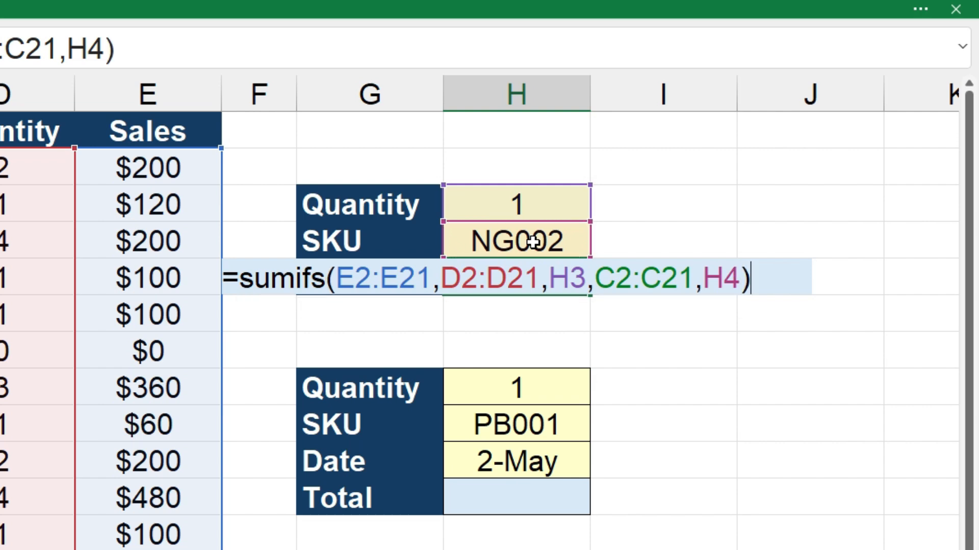
{"action": "key", "text": "Return"}
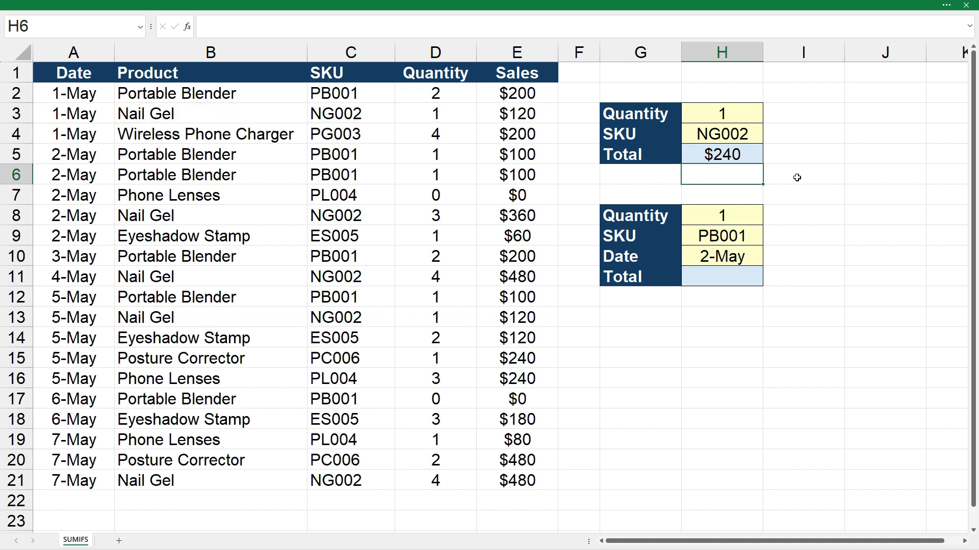
- Test the first block's total by setting its quantity in H3 to 2, 3 and 4 in turn
{"action": "left_click", "coordinate": [740, 119]}
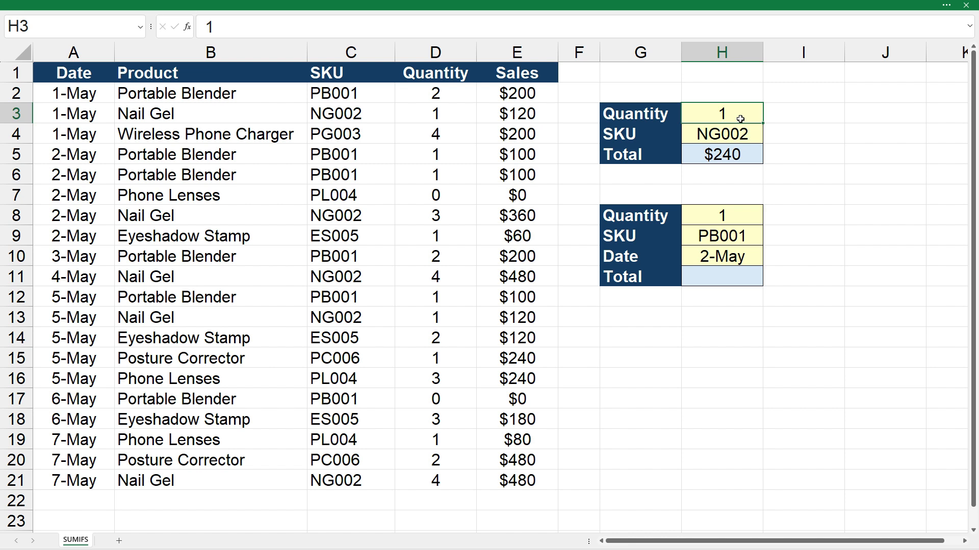
{"action": "type", "text": "2"}
{"action": "key", "text": "Return"}
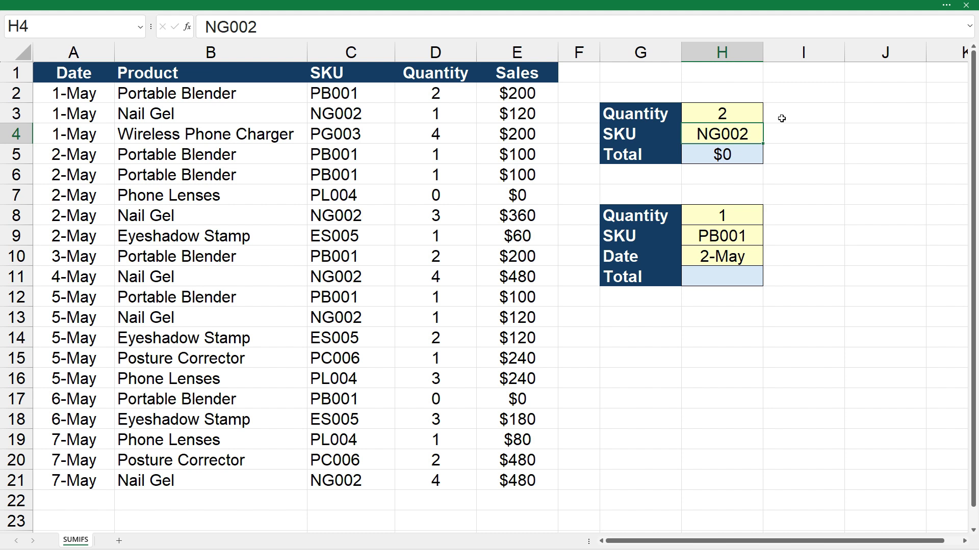
{"action": "left_click", "coordinate": [741, 115]}
{"action": "type", "text": "3"}
{"action": "key", "text": "Return"}
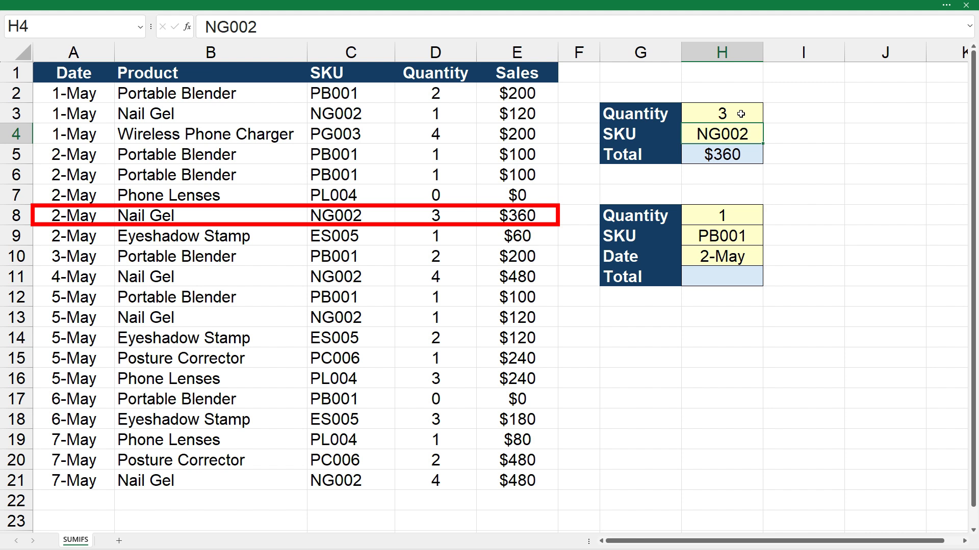
{"action": "left_click", "coordinate": [740, 114]}
{"action": "type", "text": "4"}
{"action": "key", "text": "Return"}
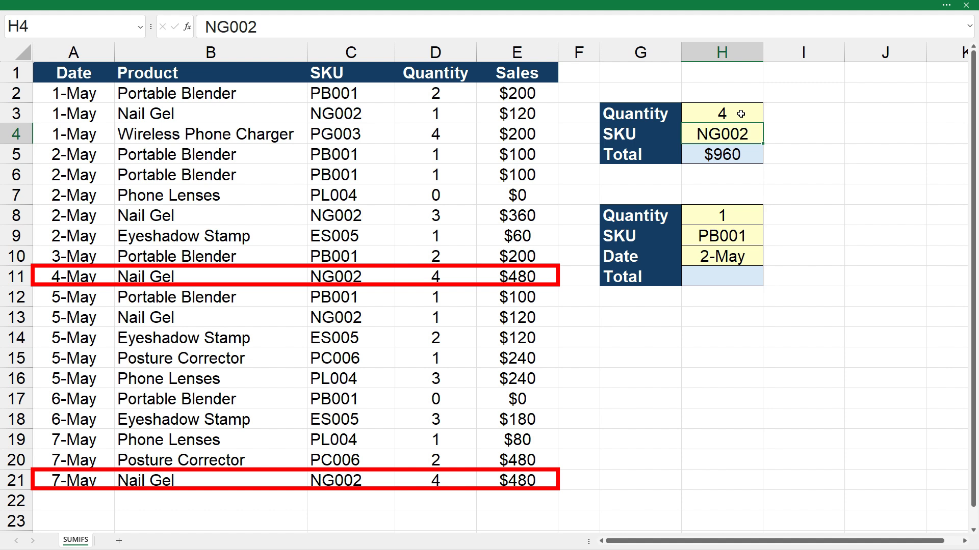
- Set the first block's quantity to 1 and its SKU to PB001, and check the ranges its Total formula references
{"action": "left_click", "coordinate": [741, 114]}
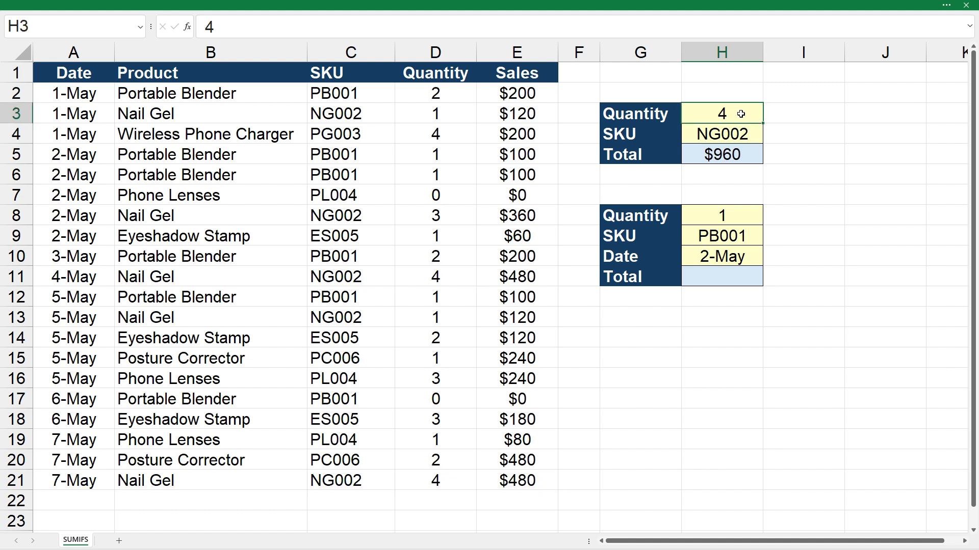
{"action": "type", "text": "1"}
{"action": "key", "text": "Return"}
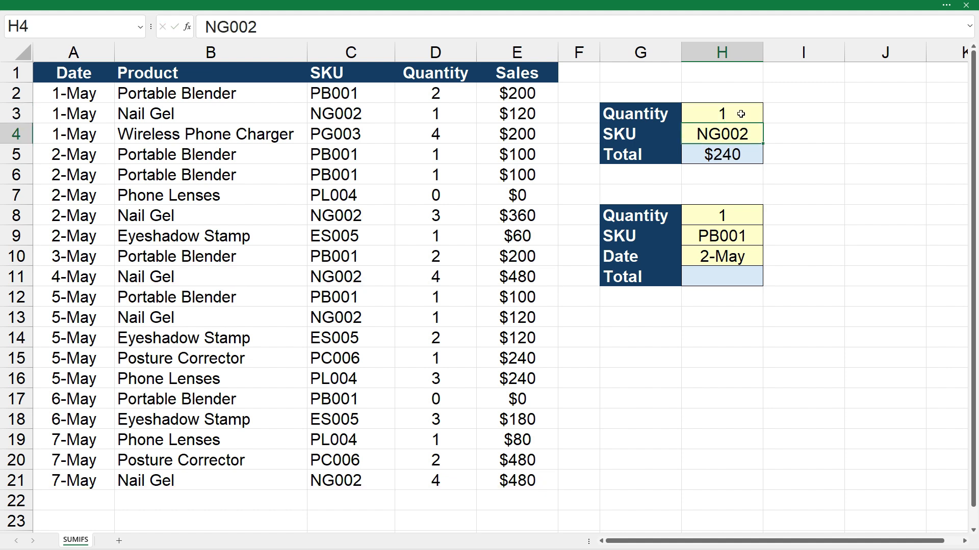
{"action": "type", "text": "PB001"}
{"action": "key", "text": "Return"}
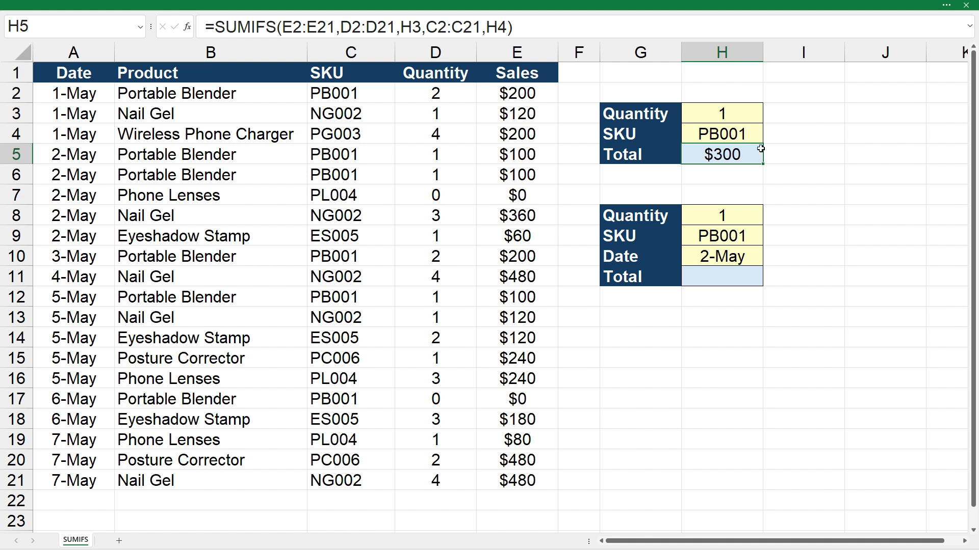
{"action": "left_click", "coordinate": [471, 28]}
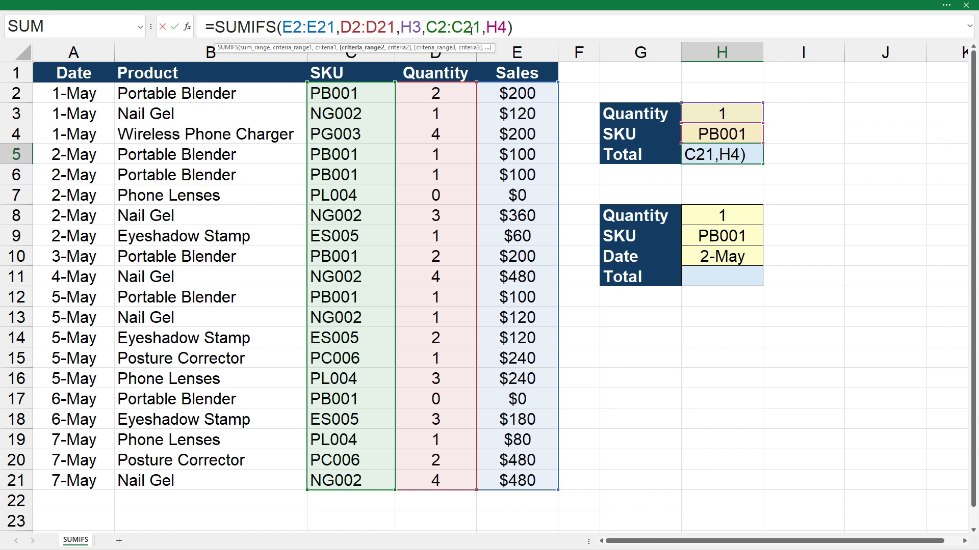
{"action": "key", "text": "ctrl+Return"}
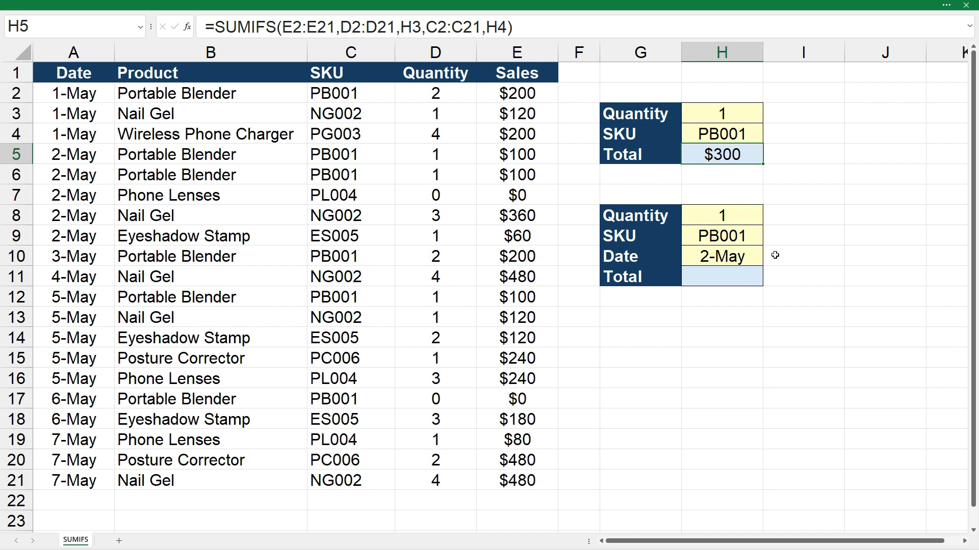
- Start a SUMIFS formula in H11 with sum range E2:E21 and first criterion D2:D21 matching the quantity in H8
{"action": "left_click", "coordinate": [719, 281]}
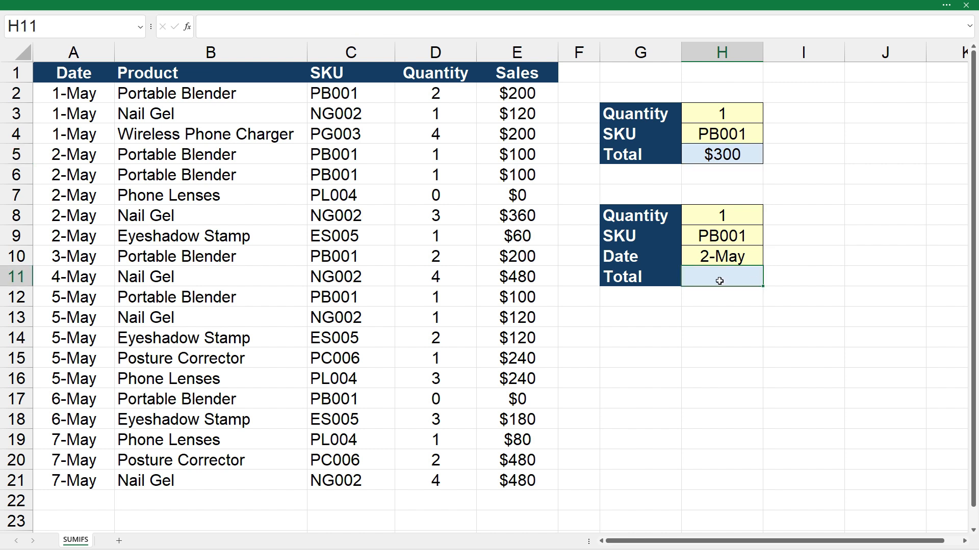
{"action": "type", "text": "=sumifs("}
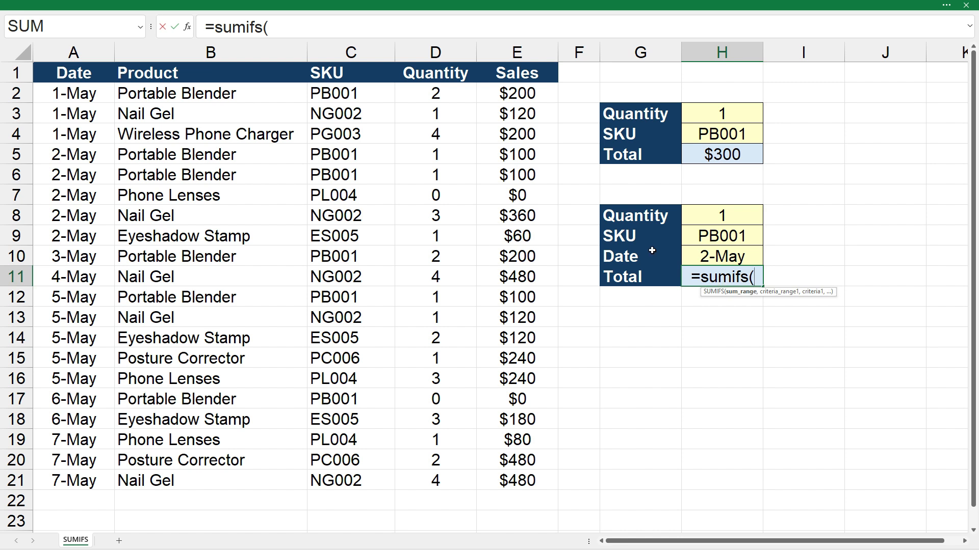
{"action": "left_click_drag", "start_coordinate": [533, 97], "coordinate": [527, 487]}
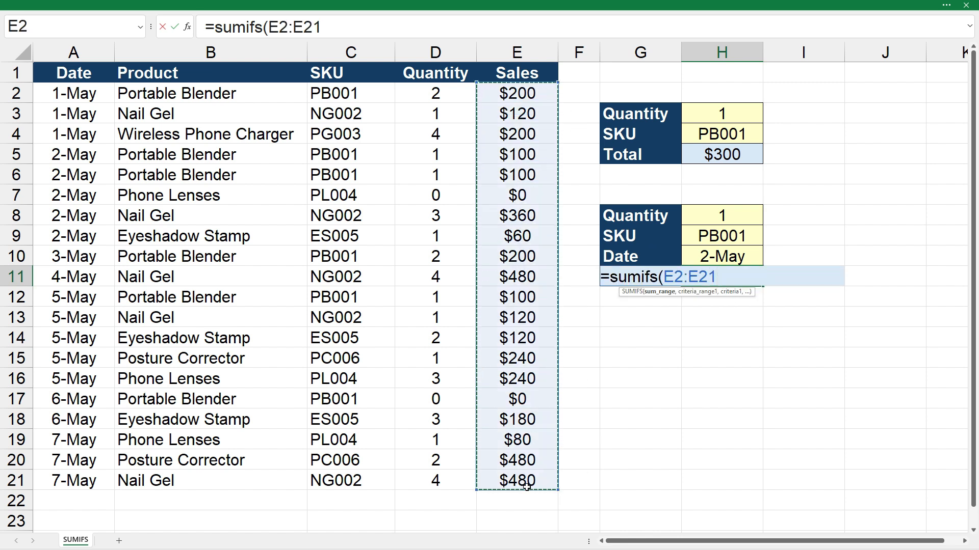
{"action": "type", "text": ","}
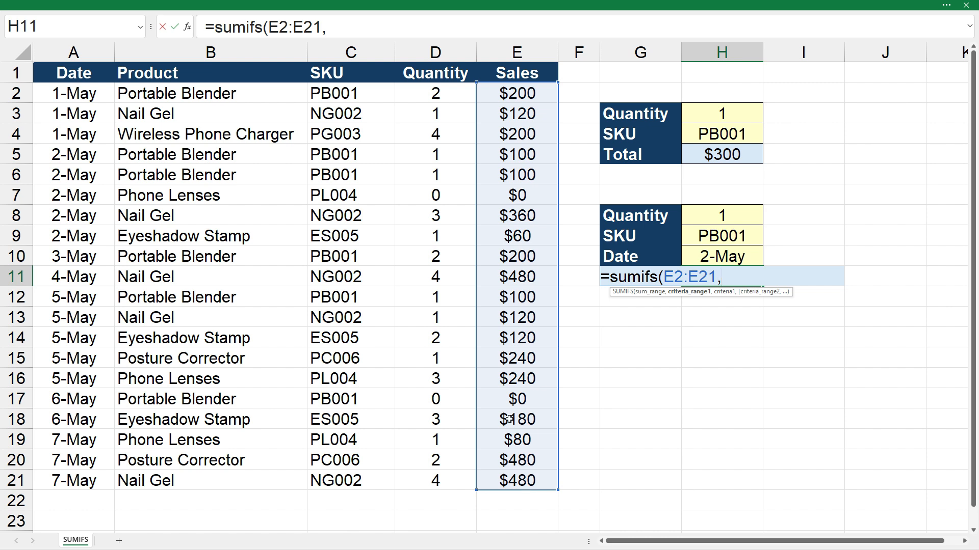
{"action": "left_click_drag", "start_coordinate": [438, 97], "coordinate": [430, 477]}
{"action": "type", "text": ","}
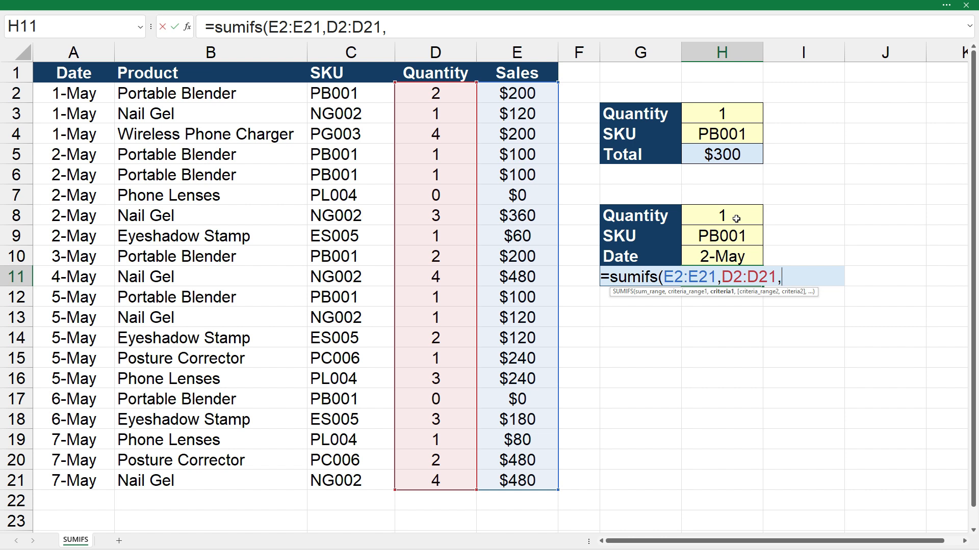
{"action": "left_click", "coordinate": [736, 218]}
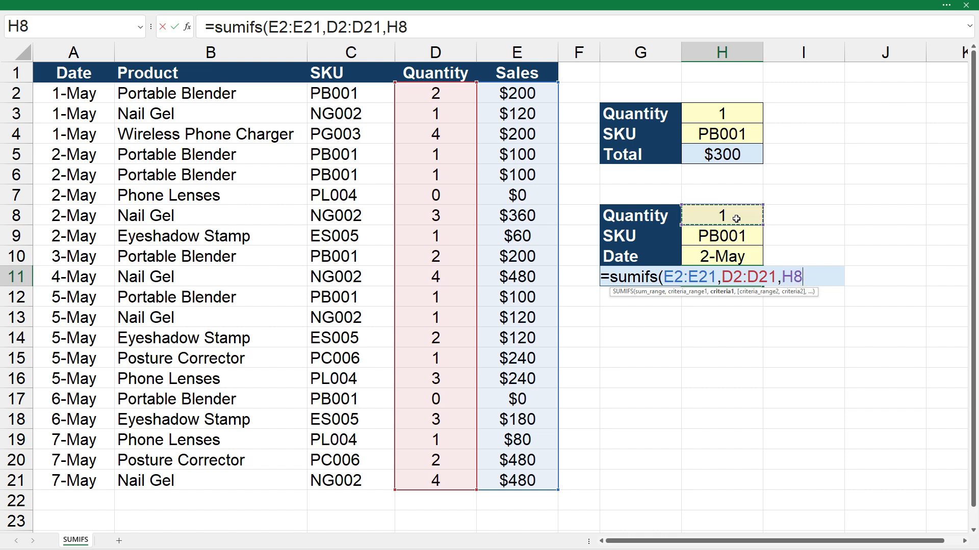
{"action": "type", "text": ","}
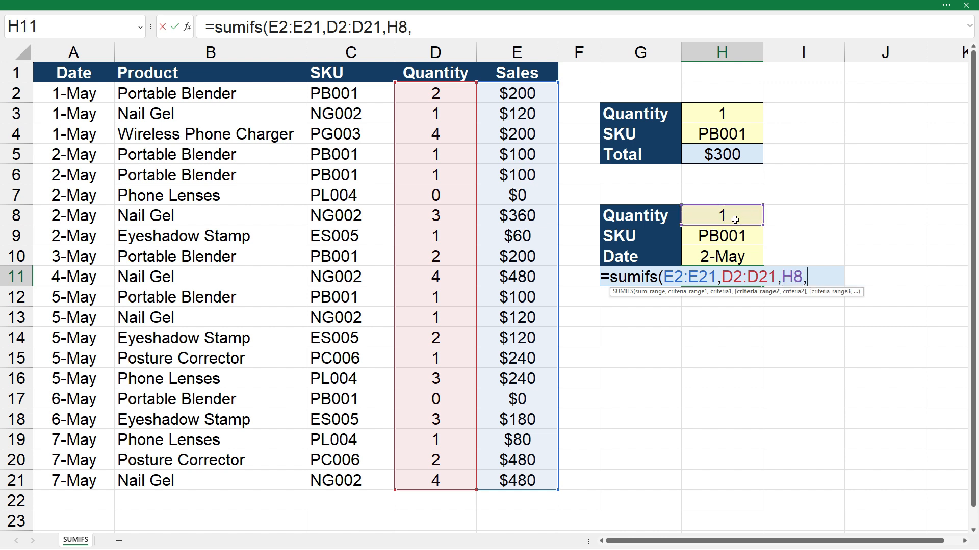
- Add the second criterion C2:C21 matching the SKU in H9 and complete the SUMIFS formula in H11
{"action": "left_click_drag", "start_coordinate": [375, 100], "coordinate": [370, 483]}
{"action": "type", "text": ","}
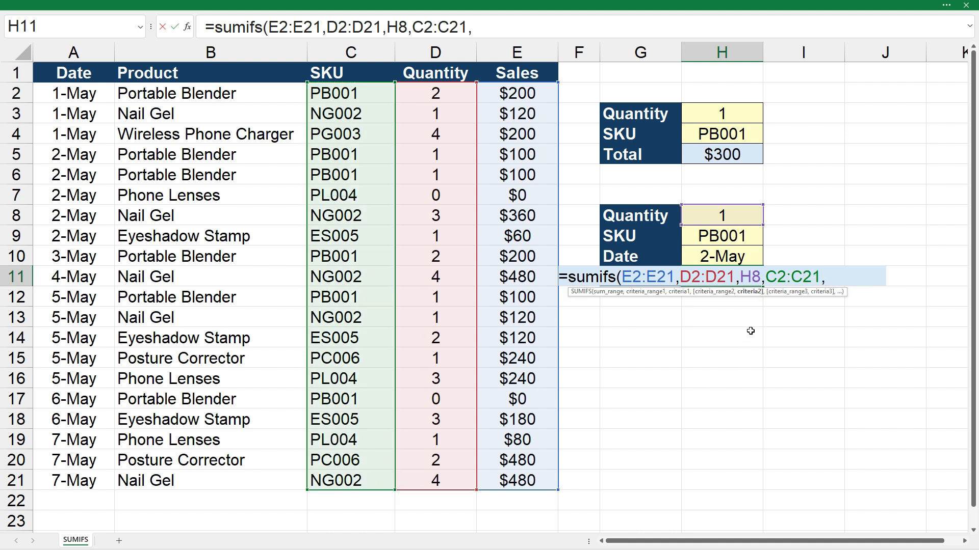
{"action": "left_click", "coordinate": [730, 236]}
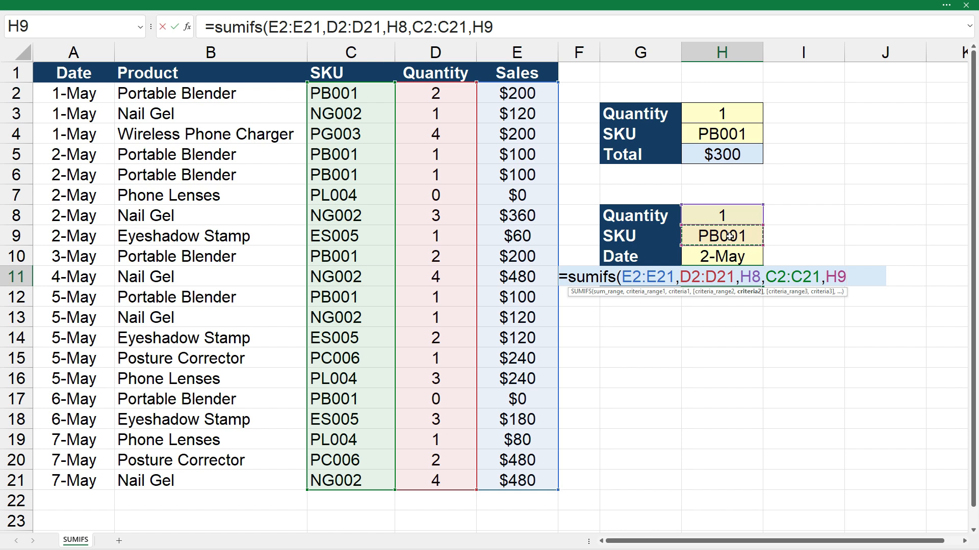
{"action": "type", "text": ")"}
{"action": "key", "text": "Return"}
{"action": "left_click", "coordinate": [800, 284]}
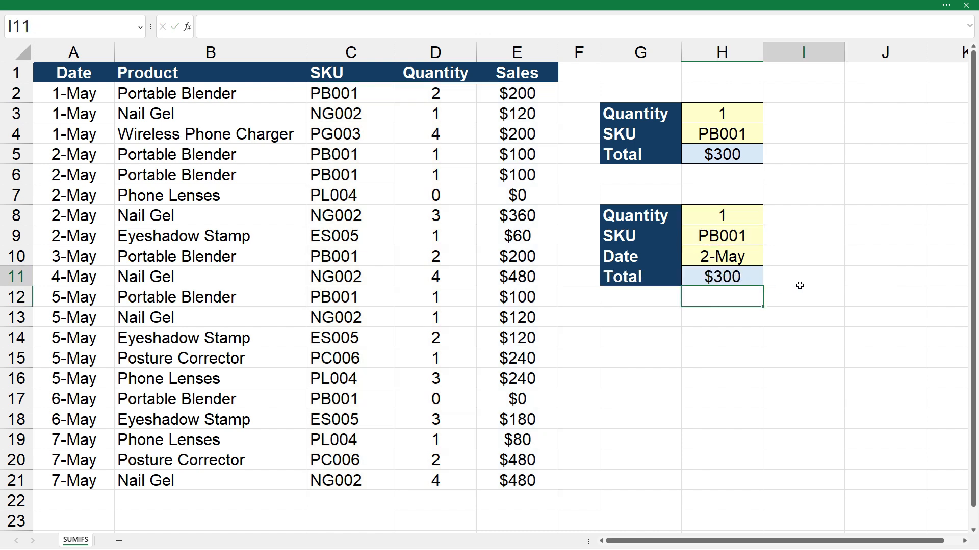
- Check which ranges and criteria cells the second block's Total formula in H11 references
{"action": "left_click", "coordinate": [739, 276]}
{"action": "left_click", "coordinate": [476, 28]}
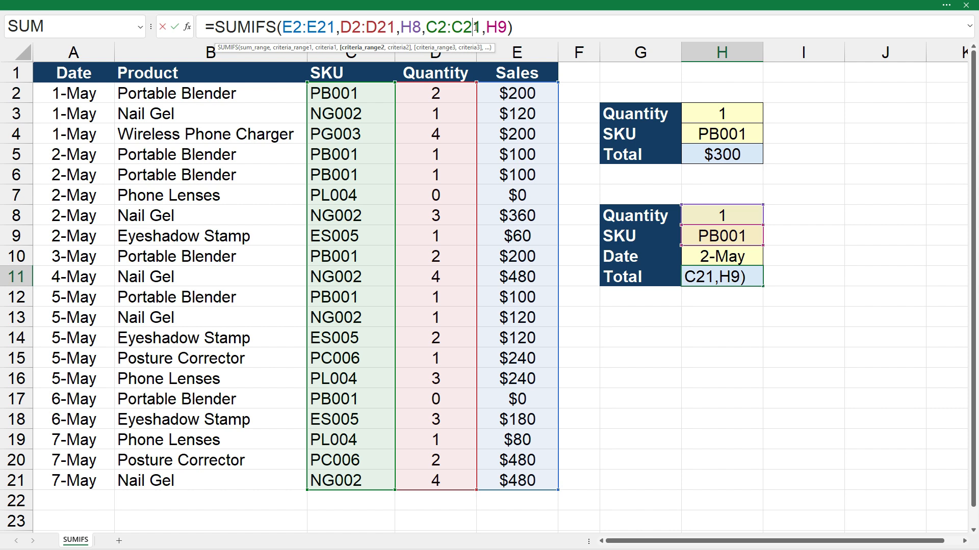
{"action": "key", "text": "ctrl+Return"}
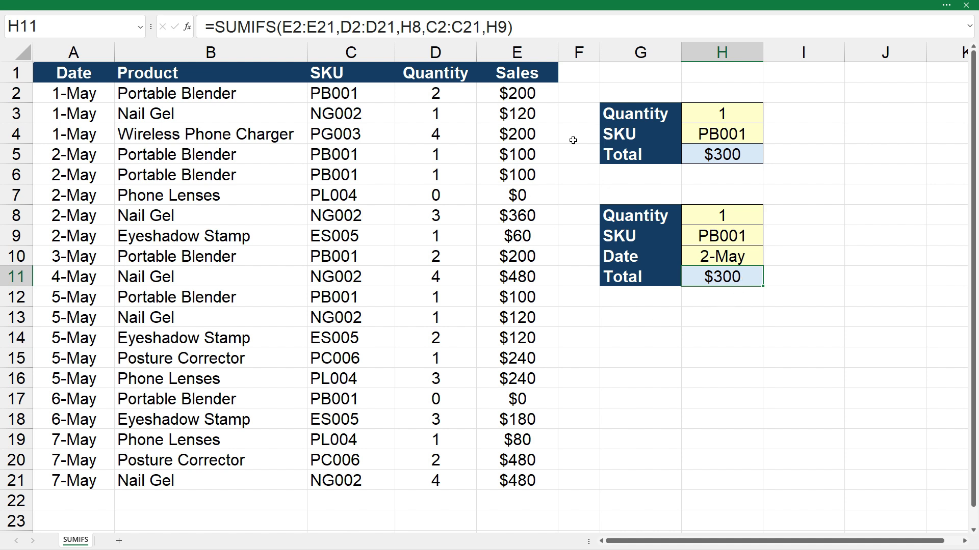
- Add a third criterion to the SUMIFS formula in H11, matching dates A2:A21 against the date in H10
{"action": "left_click", "coordinate": [508, 26]}
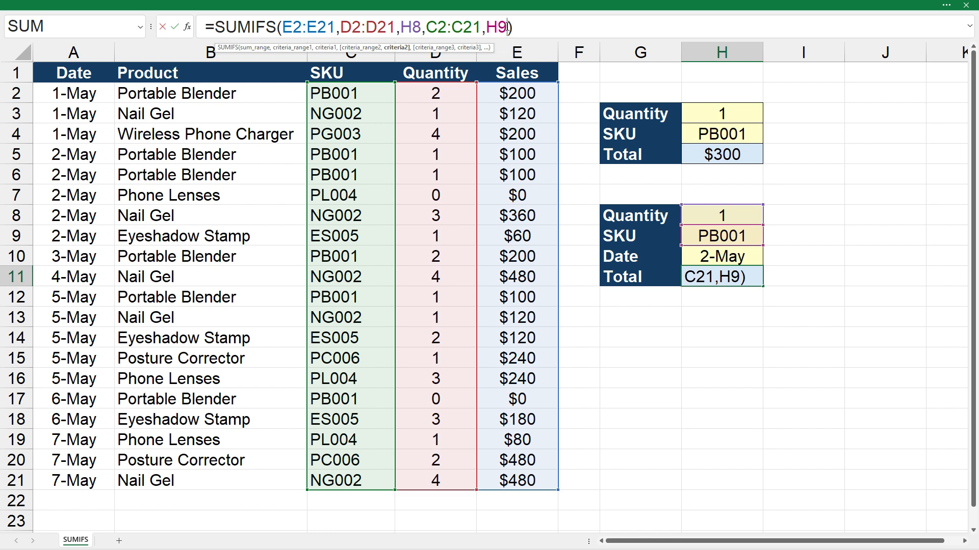
{"action": "type", "text": ","}
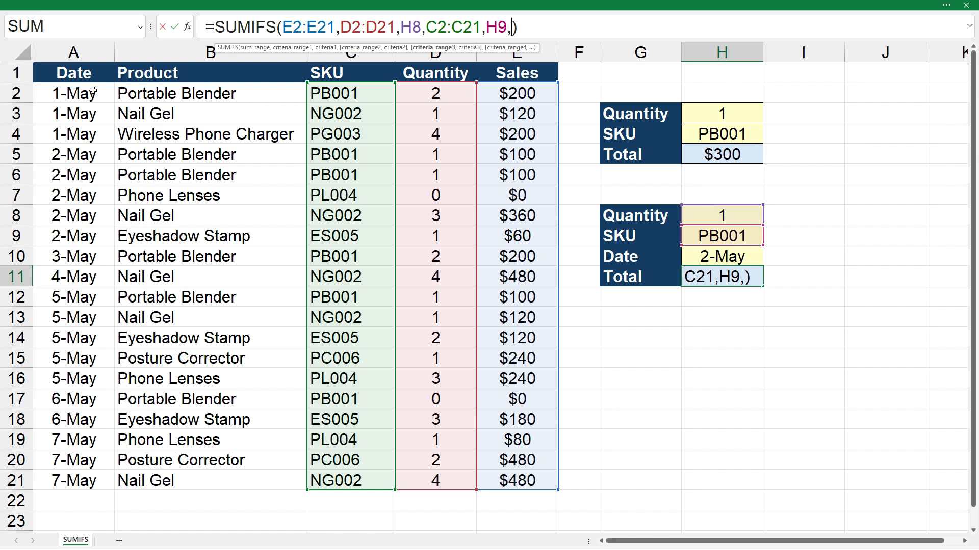
{"action": "left_click_drag", "start_coordinate": [97, 93], "coordinate": [67, 479]}
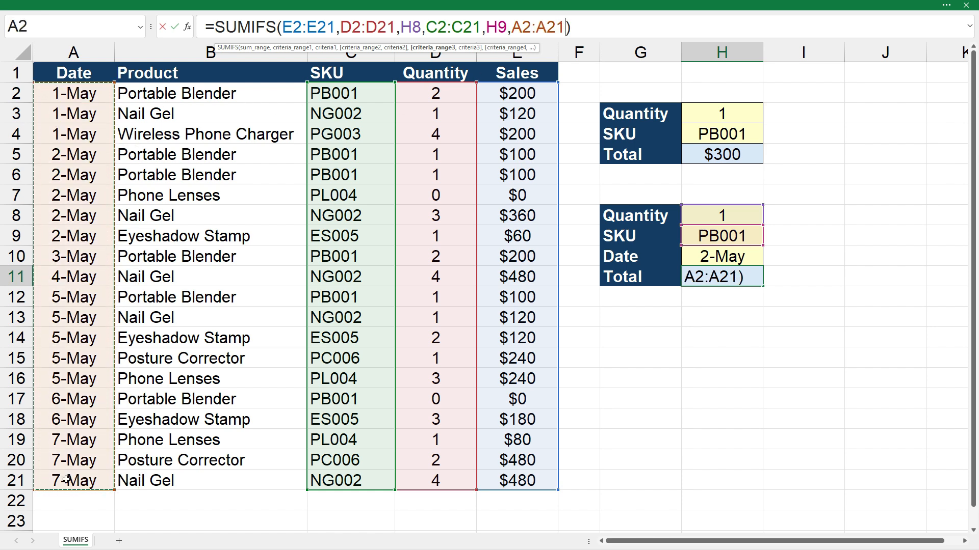
{"action": "type", "text": ","}
{"action": "left_click", "coordinate": [738, 256]}
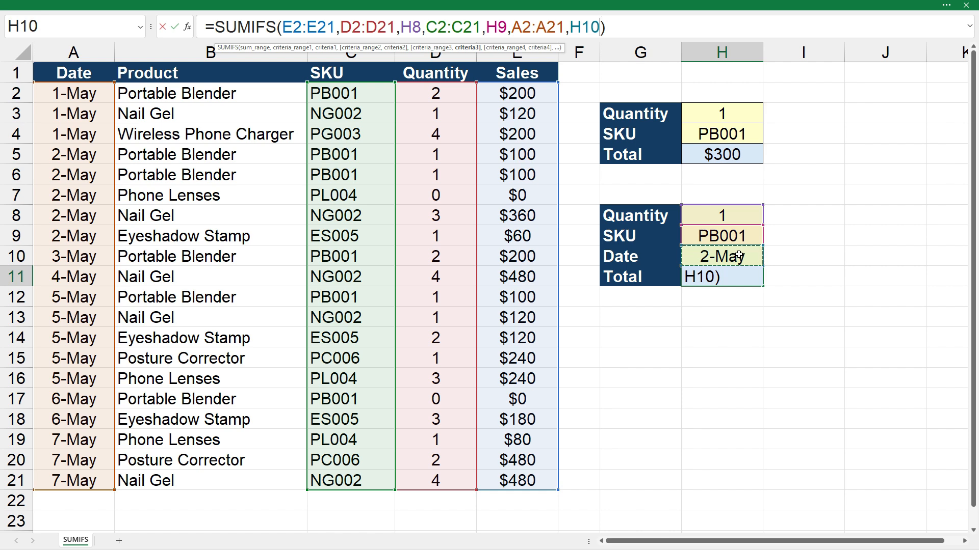
{"action": "key", "text": "Return"}
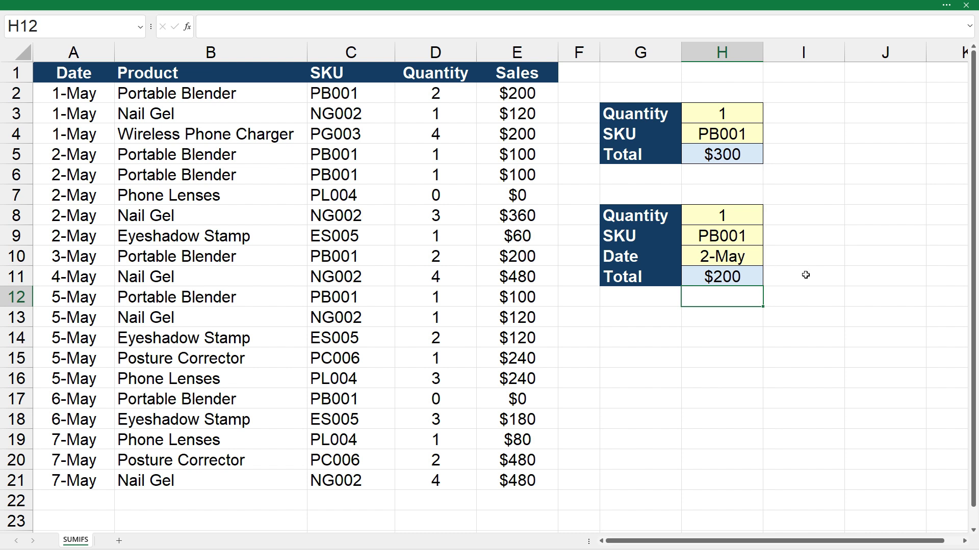
{"action": "left_click", "coordinate": [808, 310]}
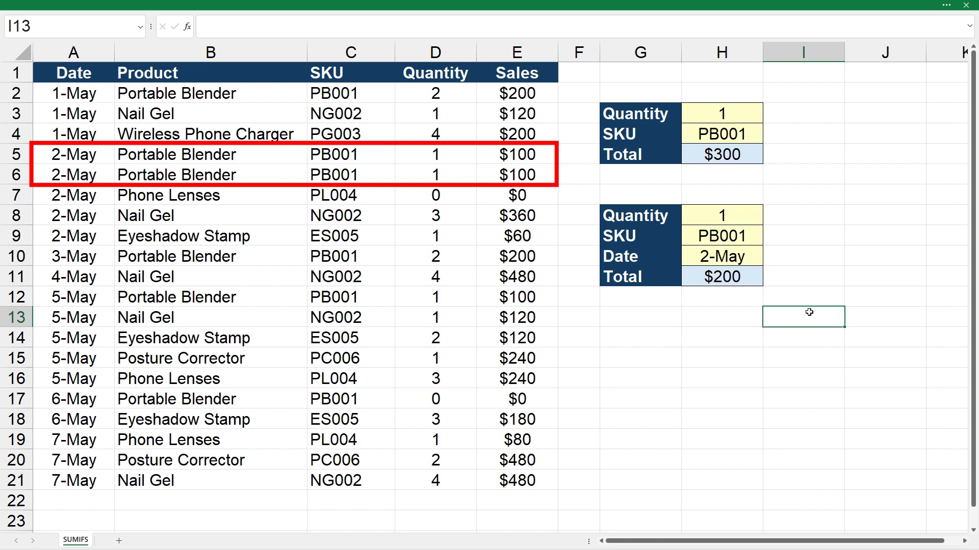
- Change the day of the second block's date in H10 so that it is 5-May
{"action": "left_click", "coordinate": [754, 257]}
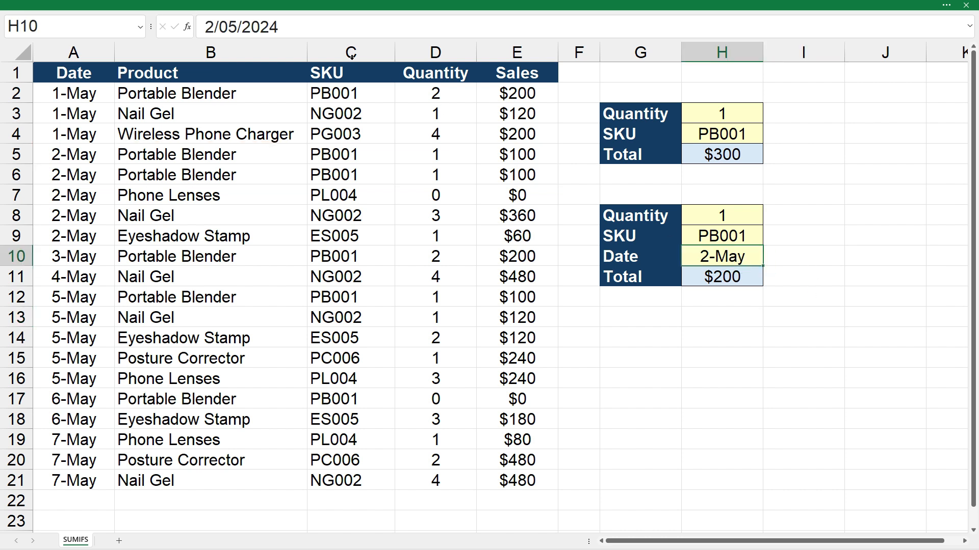
{"action": "left_click_drag", "start_coordinate": [214, 28], "coordinate": [208, 28]}
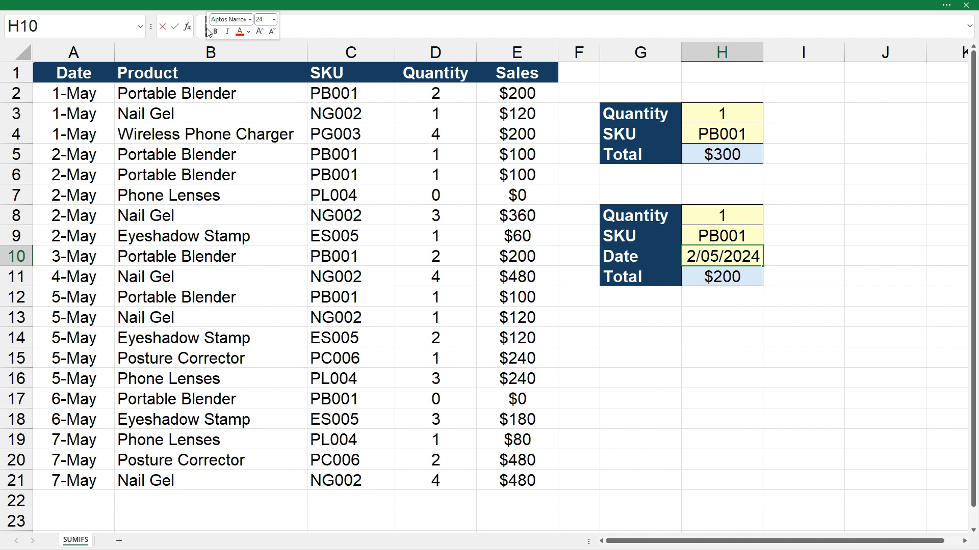
{"action": "type", "text": "5"}
{"action": "key", "text": "Return"}
{"action": "left_click", "coordinate": [845, 347]}
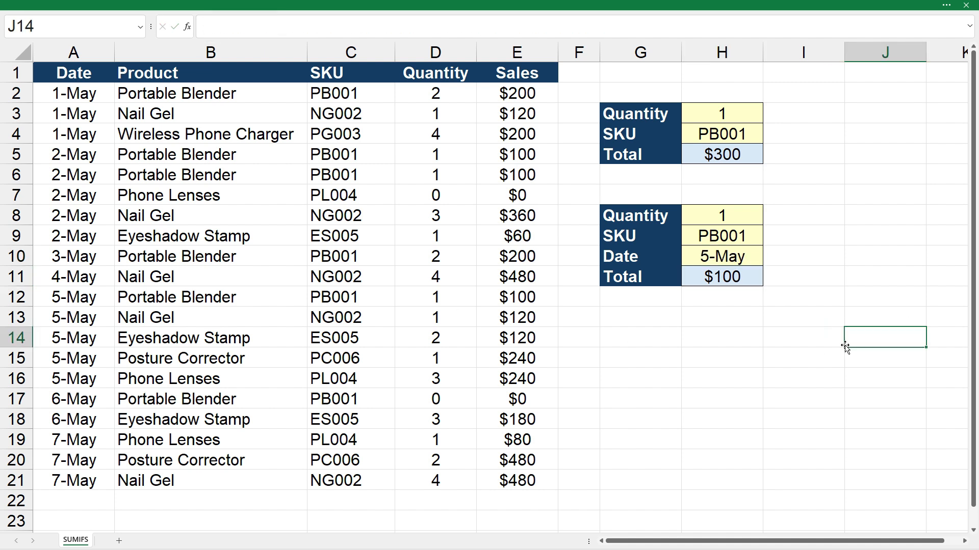